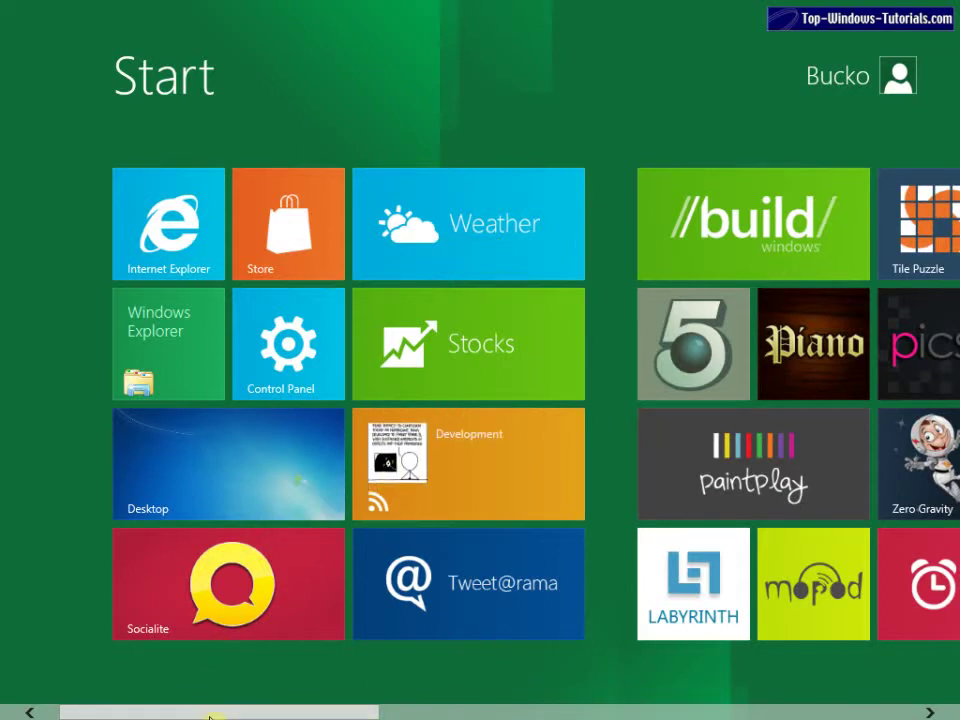
Step: Scroll through the Start screen tiles, then run an Apps search for 'control'
{"action": "left_click_drag", "start_coordinate": [198, 716], "coordinate": [476, 716]}
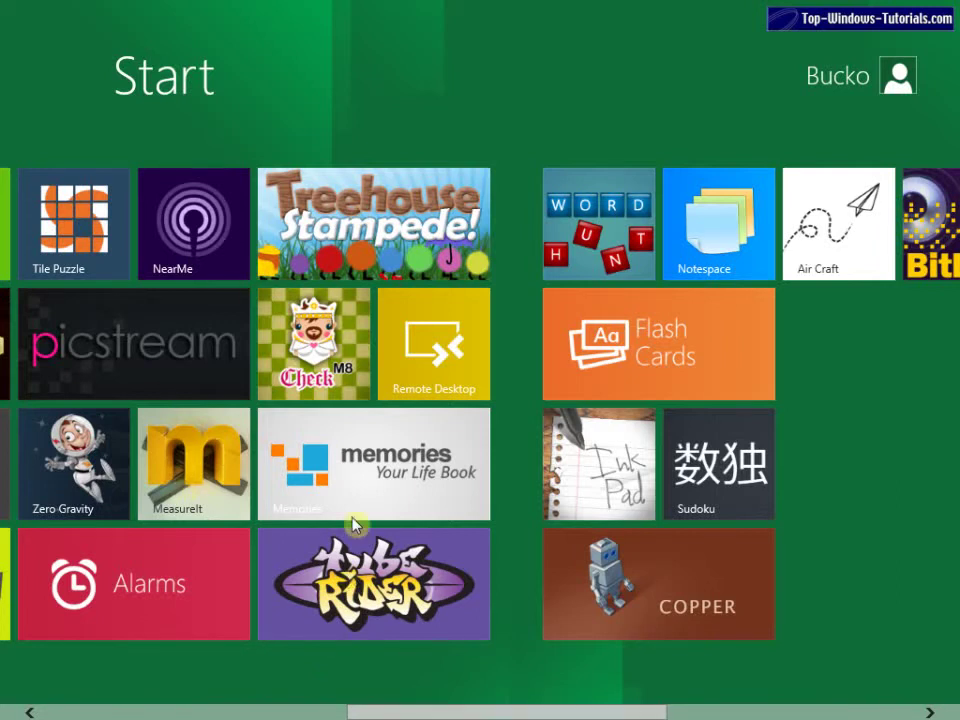
{"action": "mouse_move", "coordinate": [546, 714]}
{"action": "left_mouse_down"}
{"action": "mouse_move", "coordinate": [448, 716]}
{"action": "mouse_move", "coordinate": [688, 716]}
{"action": "left_mouse_up"}
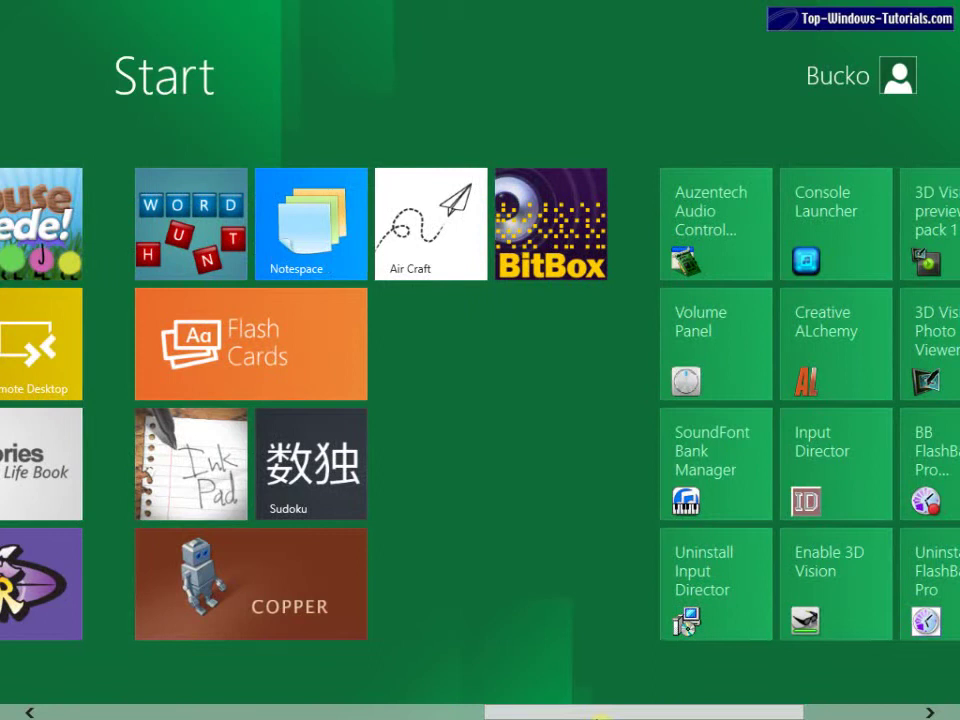
{"action": "left_click_drag", "start_coordinate": [600, 716], "coordinate": [679, 712]}
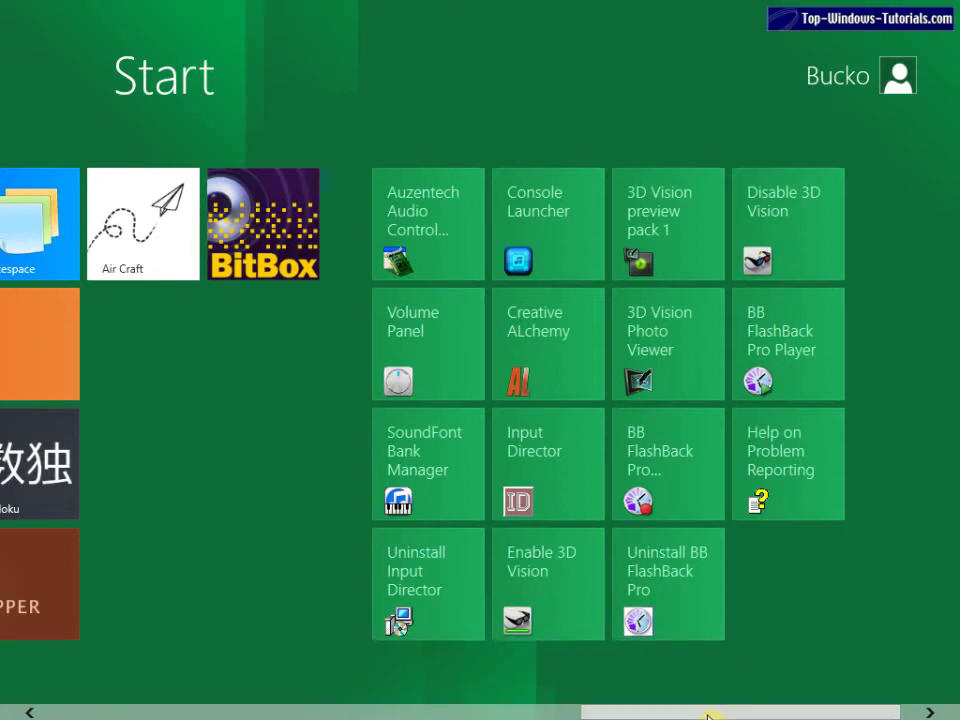
{"action": "scroll", "coordinate": [713, 713], "scroll_direction": "up", "scroll_amount": 10}
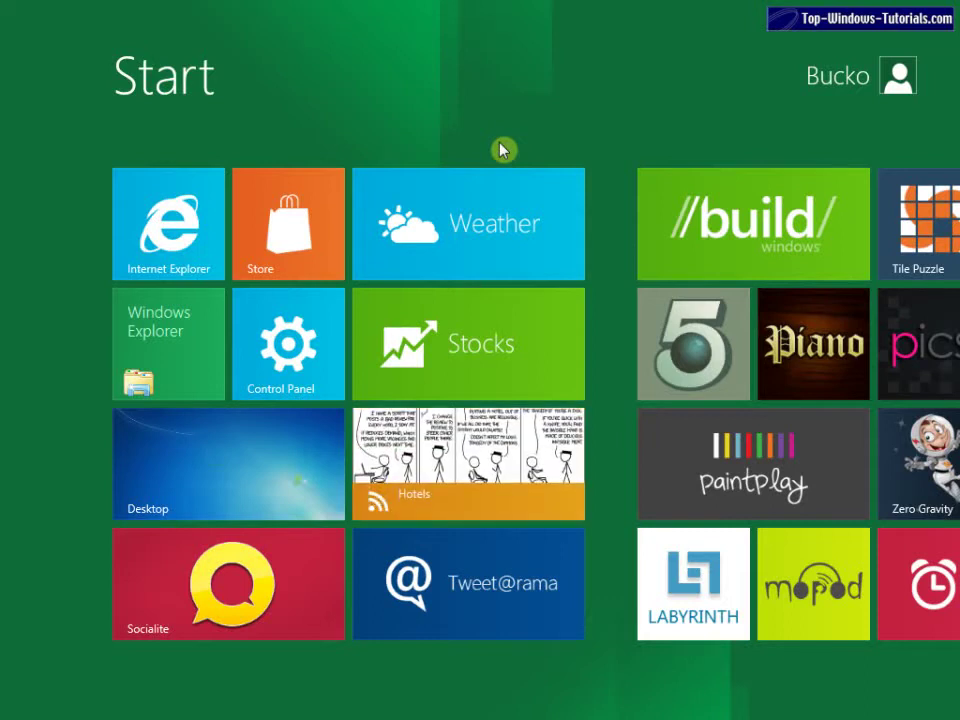
{"action": "type", "text": "control"}
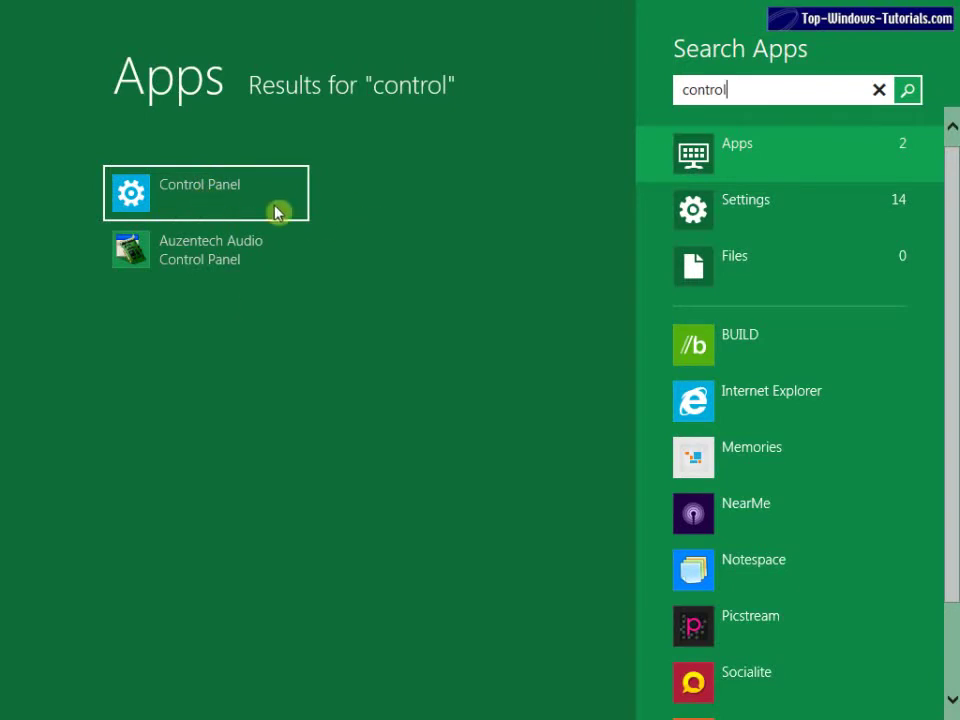
Step: Launch Control Panel from the results and make the red flower photo the lock screen picture
{"action": "left_click", "coordinate": [152, 196]}
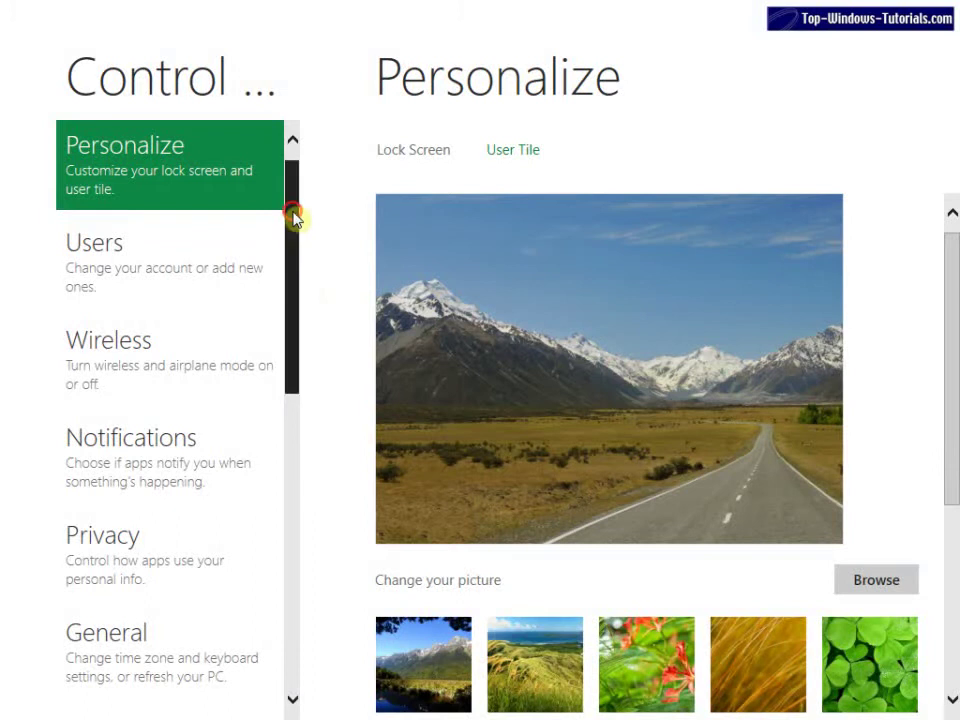
{"action": "left_click_drag", "start_coordinate": [293, 216], "coordinate": [304, 507]}
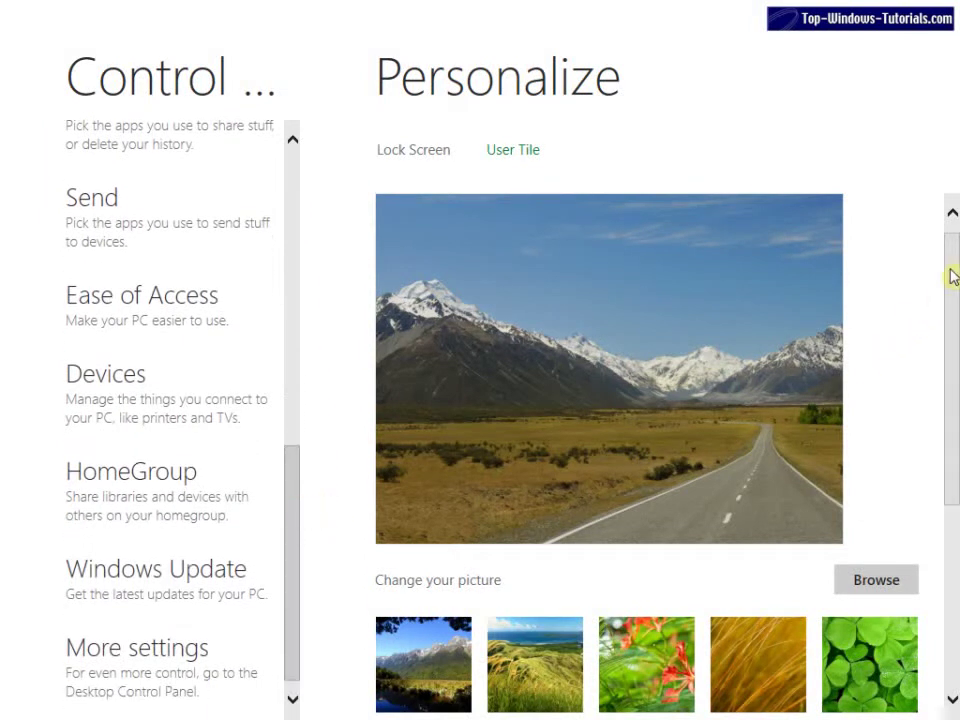
{"action": "left_click_drag", "start_coordinate": [951, 274], "coordinate": [955, 365]}
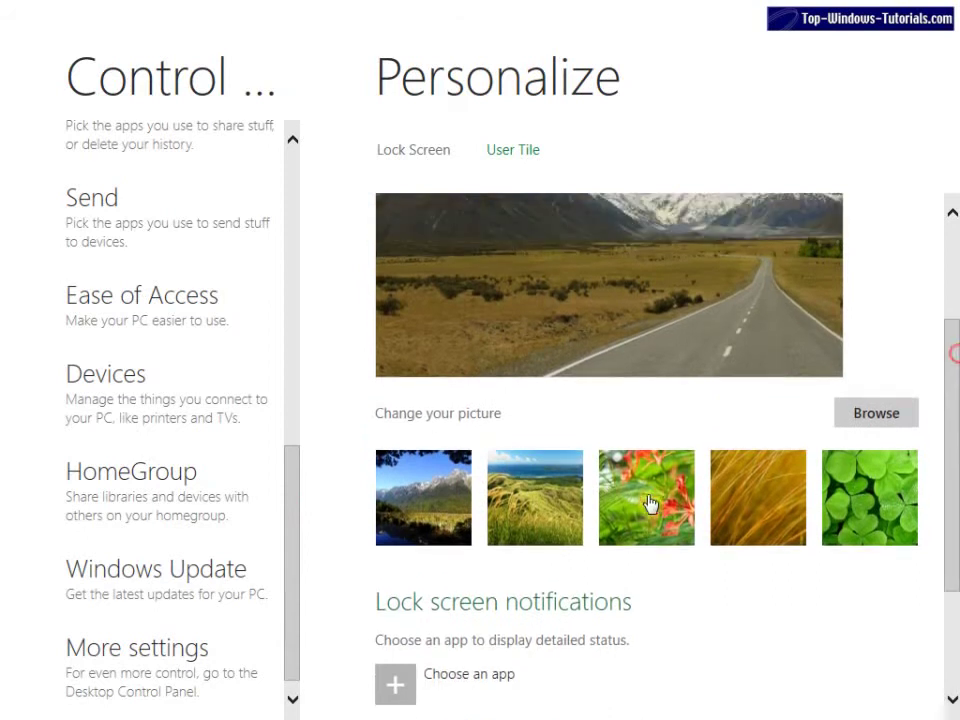
{"action": "left_click", "coordinate": [648, 508]}
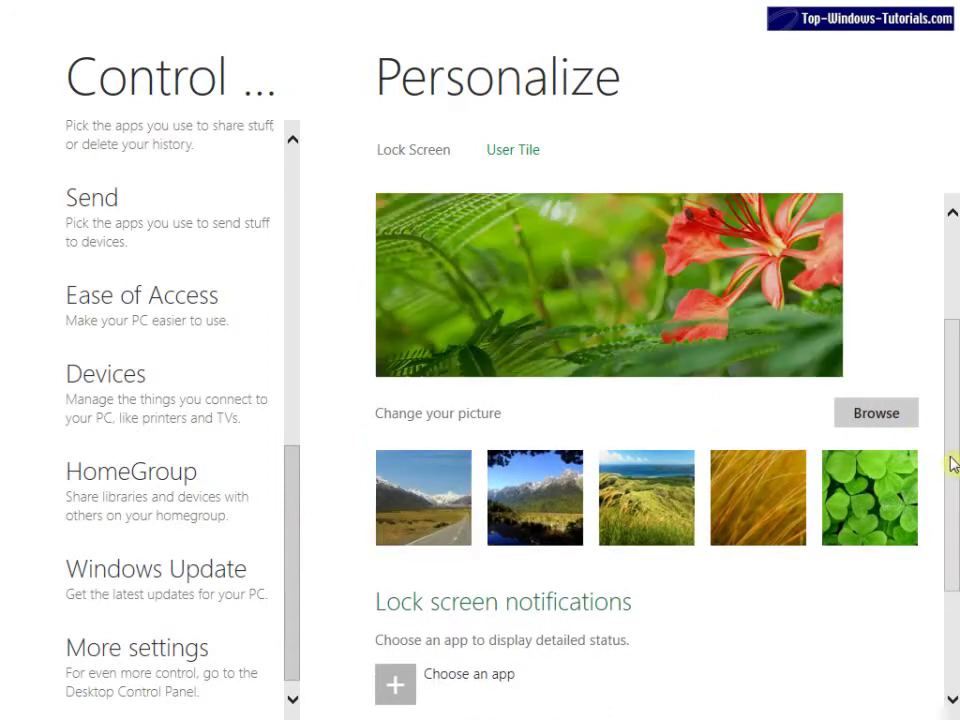
{"action": "scroll", "coordinate": [948, 456], "scroll_direction": "up", "scroll_amount": 3}
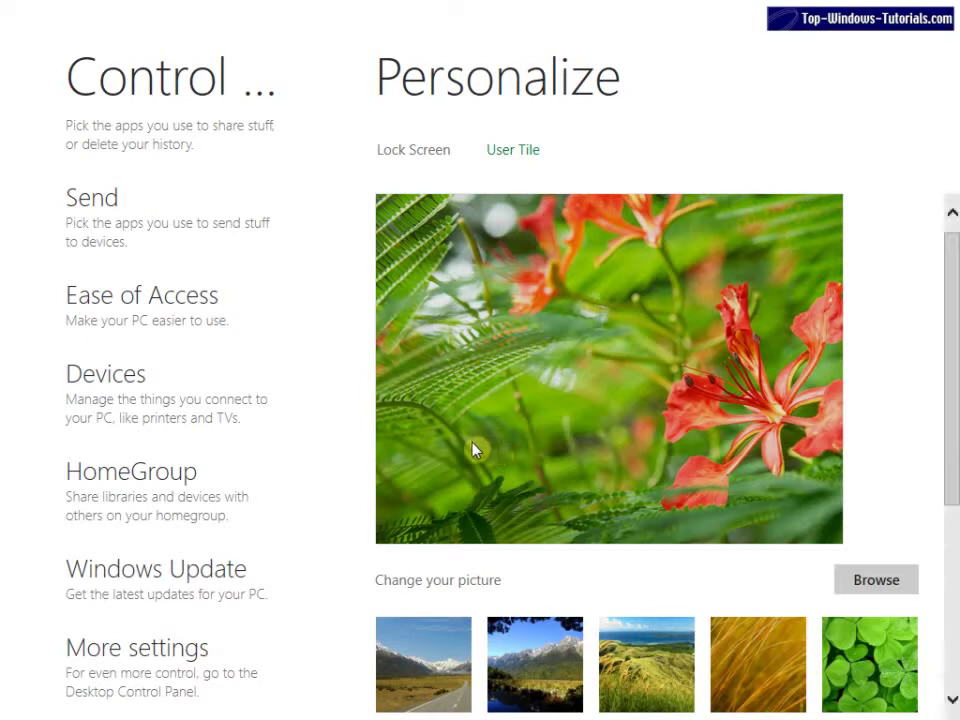
{"action": "left_click_drag", "start_coordinate": [956, 274], "coordinate": [955, 484]}
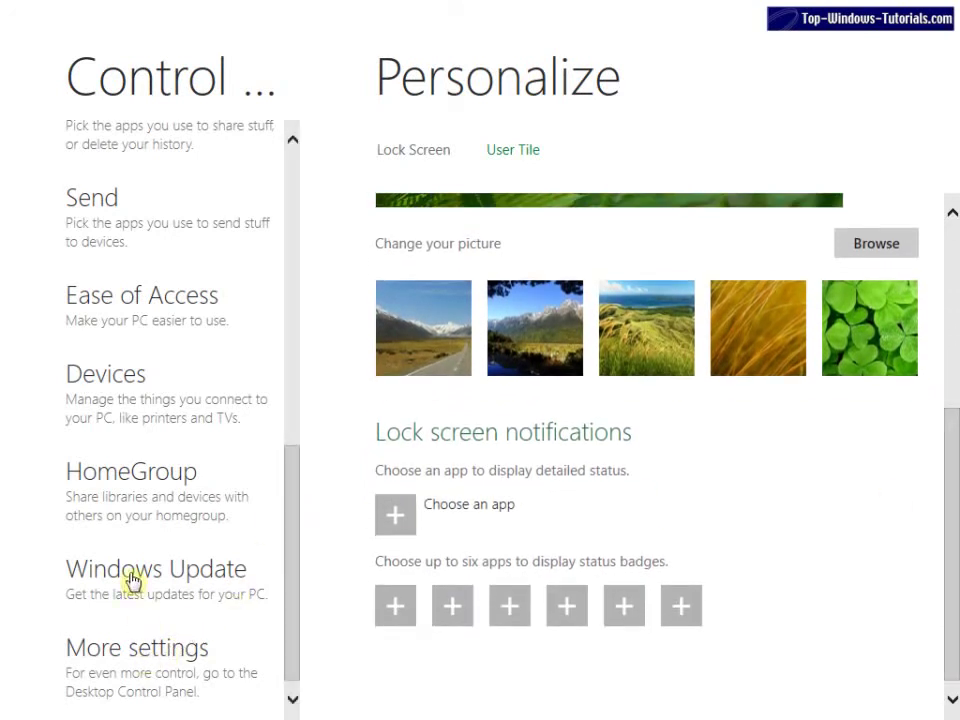
Step: Open the desktop Control Panel via More settings and move its window right, then back left
{"action": "left_click", "coordinate": [129, 655]}
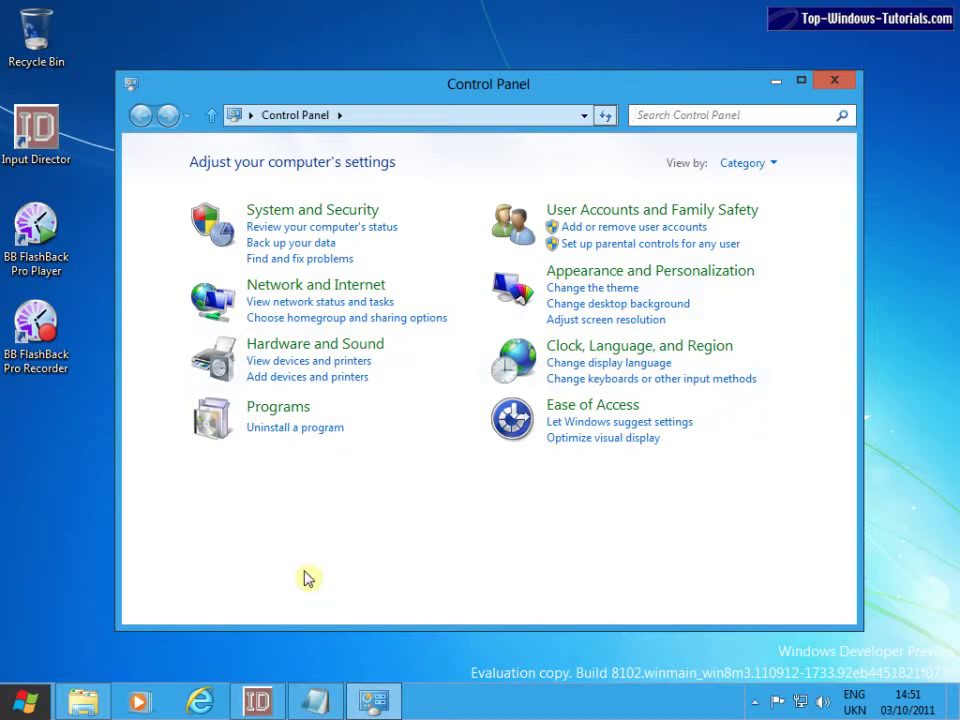
{"action": "left_click_drag", "start_coordinate": [223, 92], "coordinate": [319, 74]}
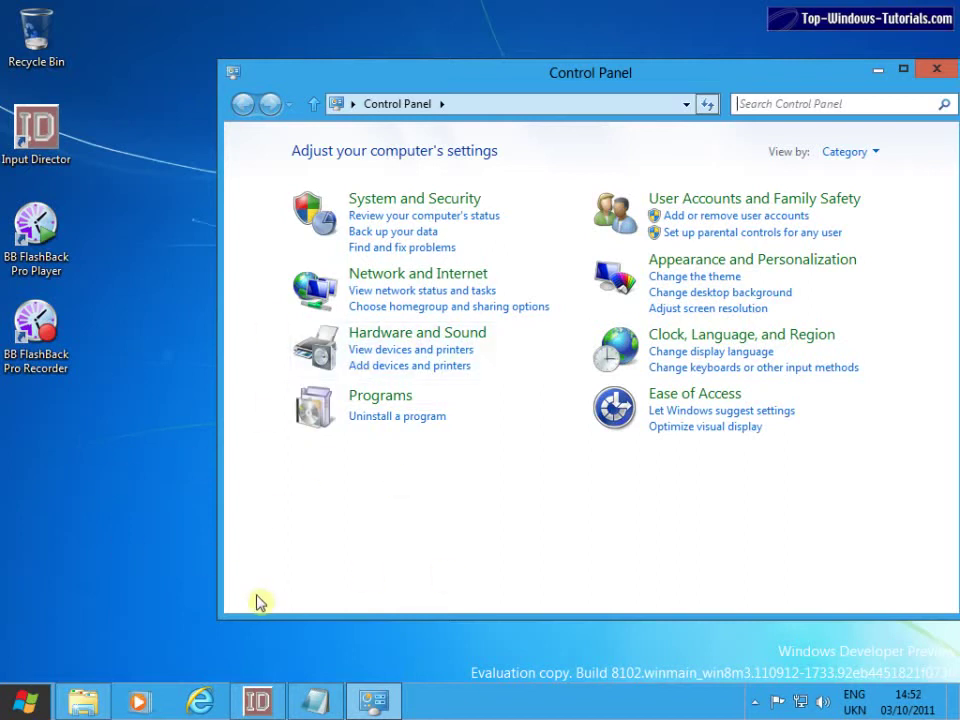
{"action": "left_click_drag", "start_coordinate": [276, 86], "coordinate": [202, 87]}
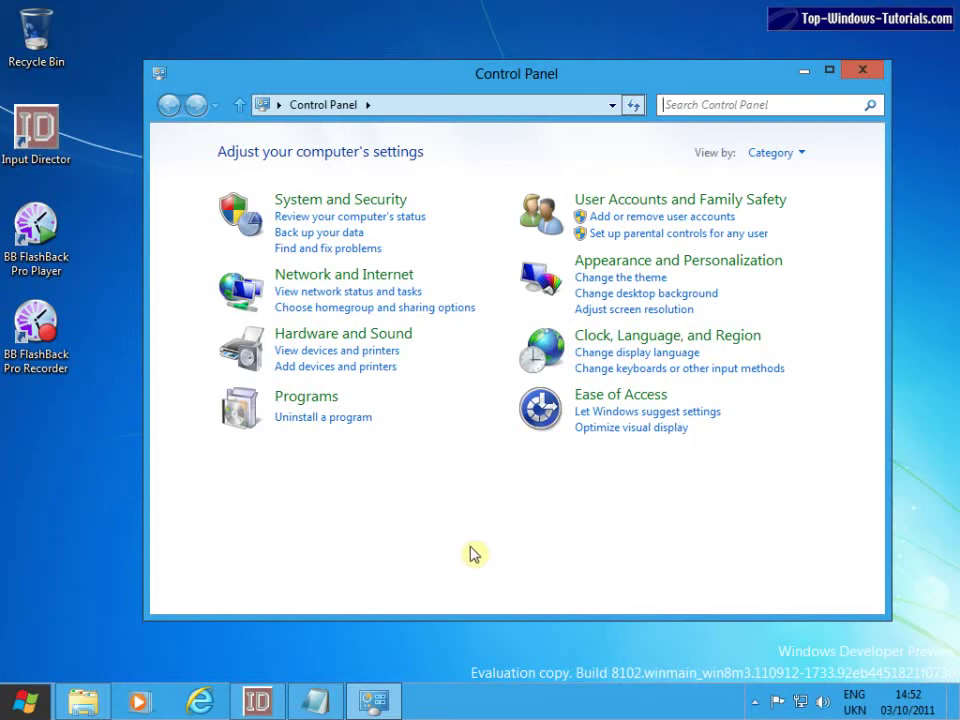
Step: Return to Start, scroll the tiles, and launch the News reader app
{"action": "left_click", "coordinate": [28, 708]}
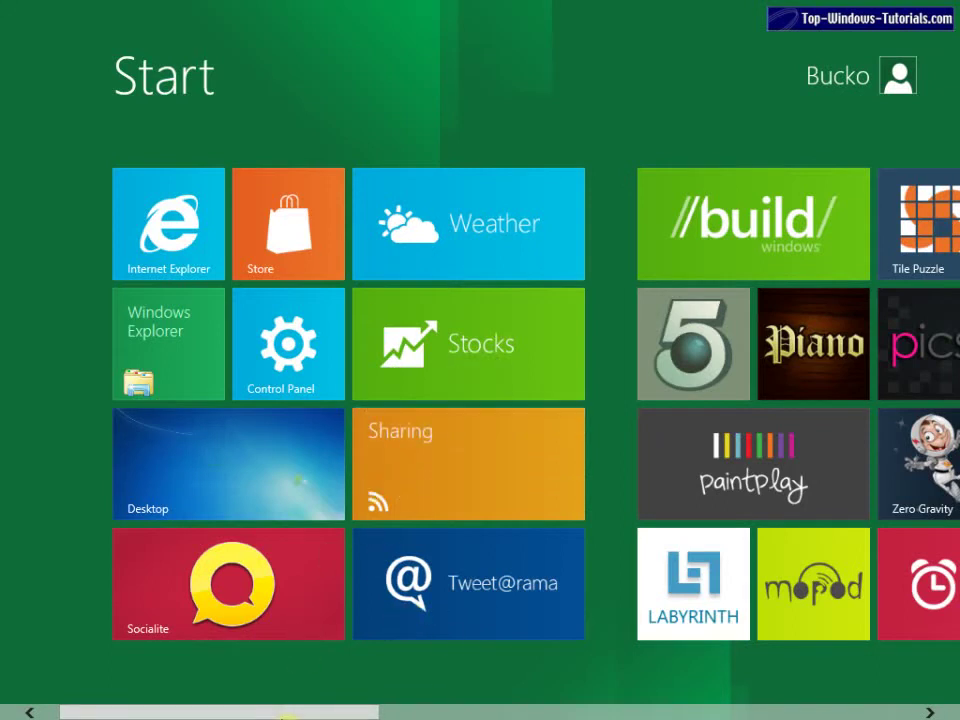
{"action": "left_click_drag", "start_coordinate": [275, 715], "coordinate": [306, 713]}
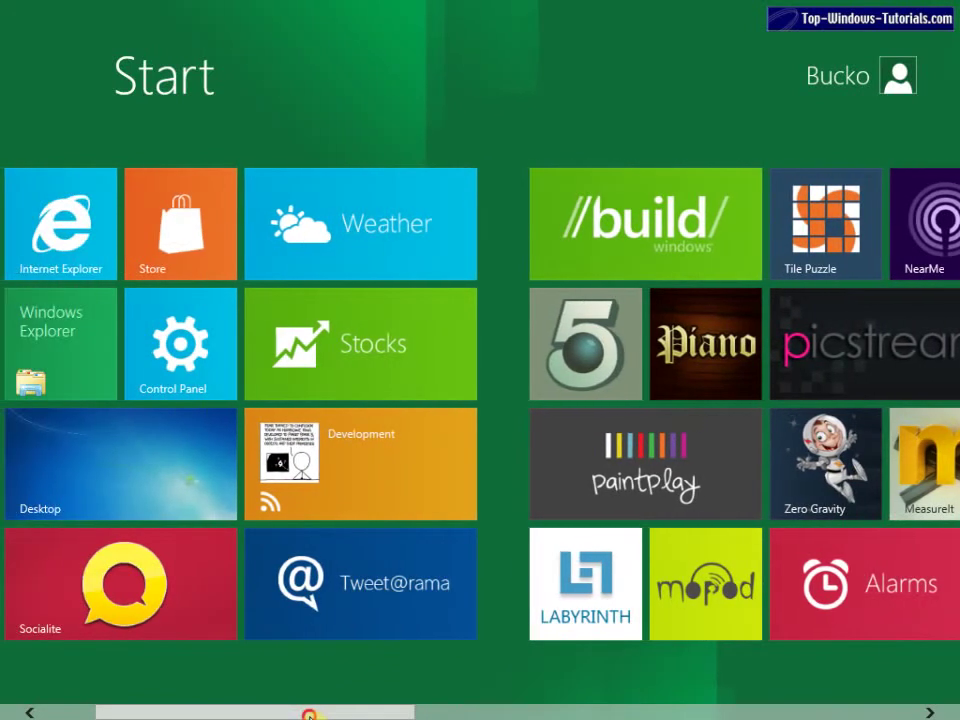
{"action": "left_click", "coordinate": [358, 469]}
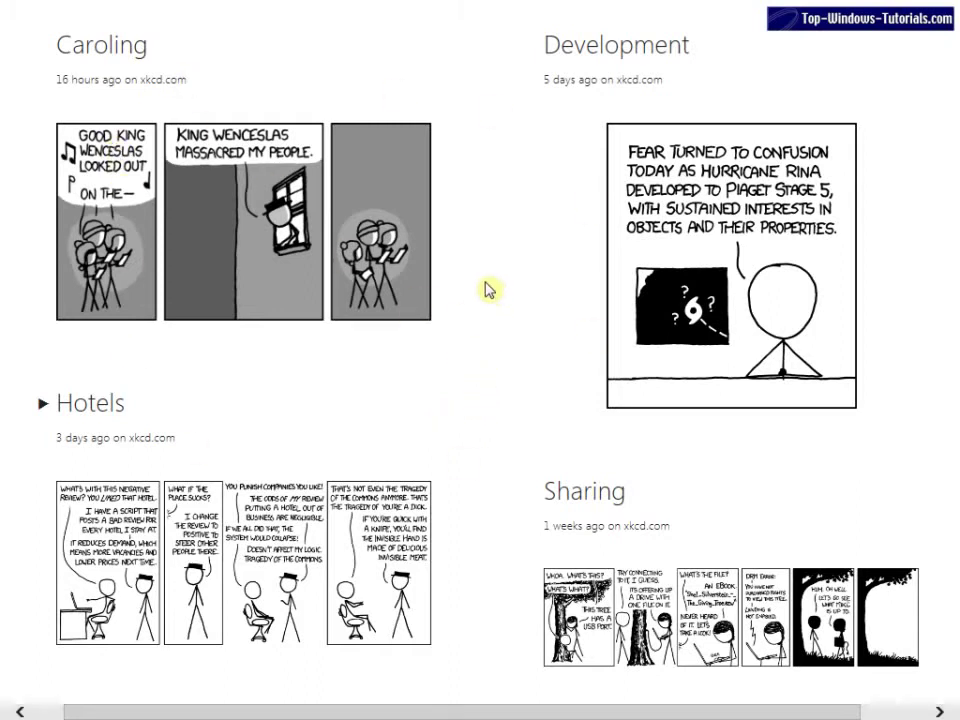
Step: Close the secure-boot article back to the Headlines page and scroll through the feeds
{"action": "right_click", "coordinate": [418, 420]}
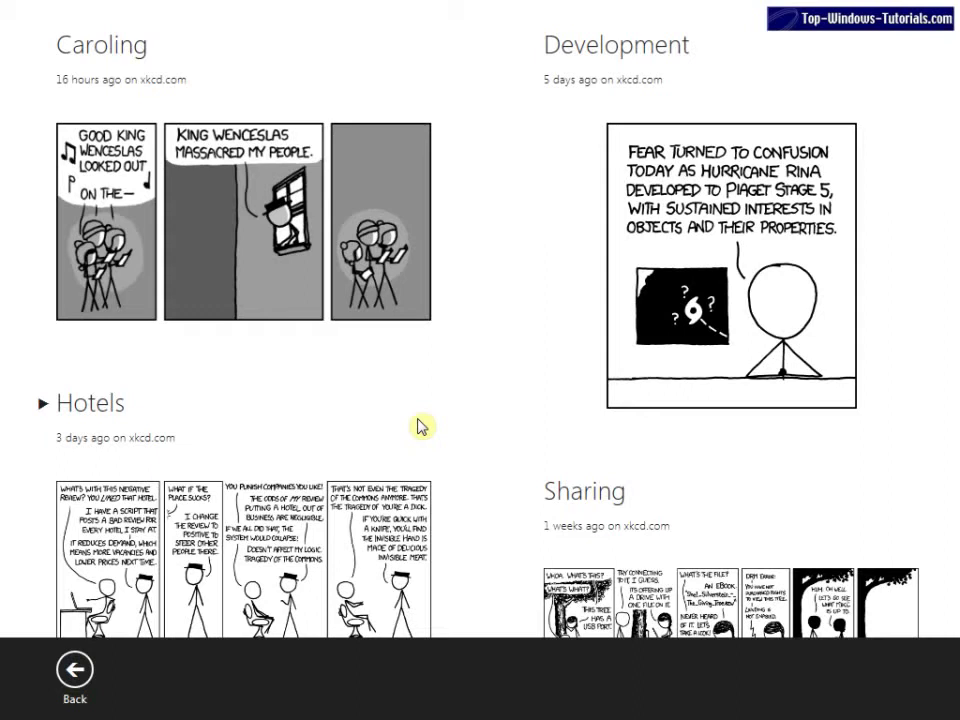
{"action": "left_click", "coordinate": [74, 676]}
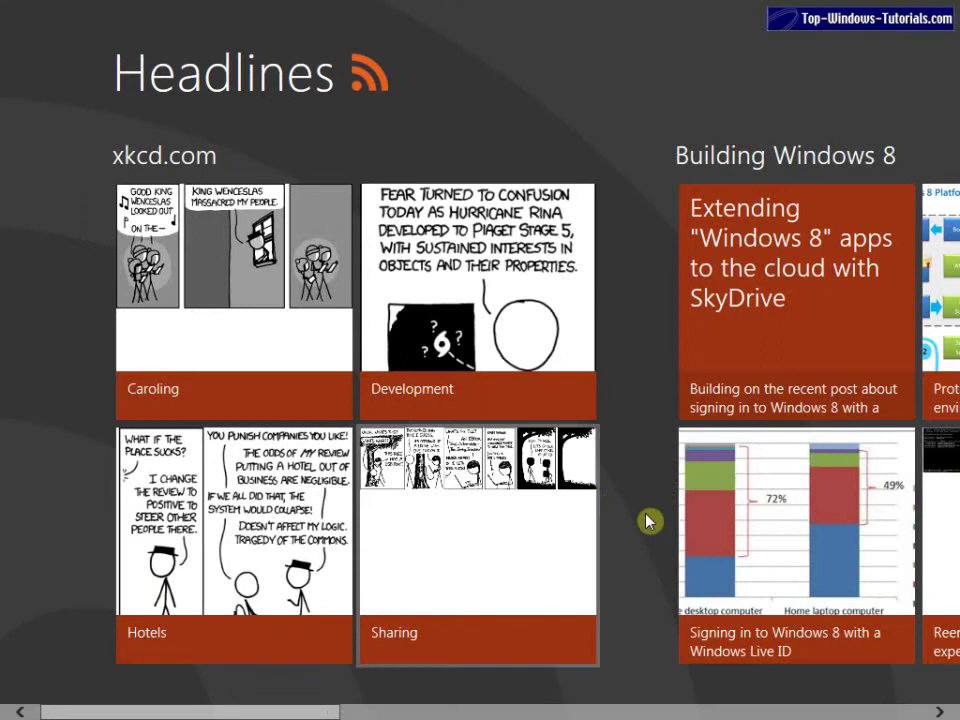
{"action": "left_click_drag", "start_coordinate": [232, 716], "coordinate": [392, 707]}
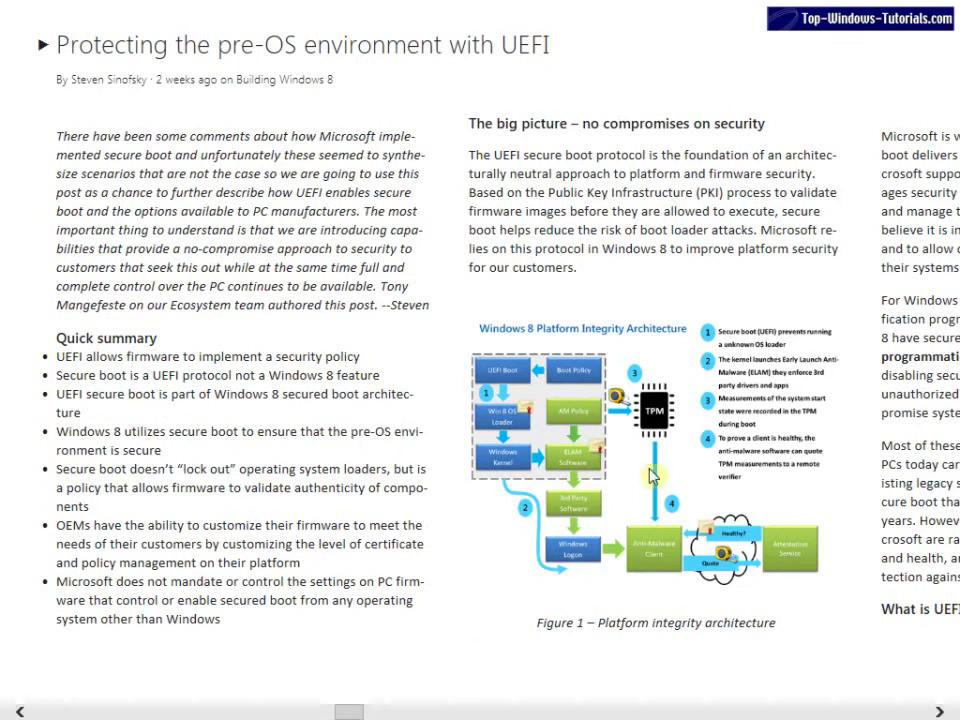
{"action": "left_click_drag", "start_coordinate": [348, 712], "coordinate": [403, 712]}
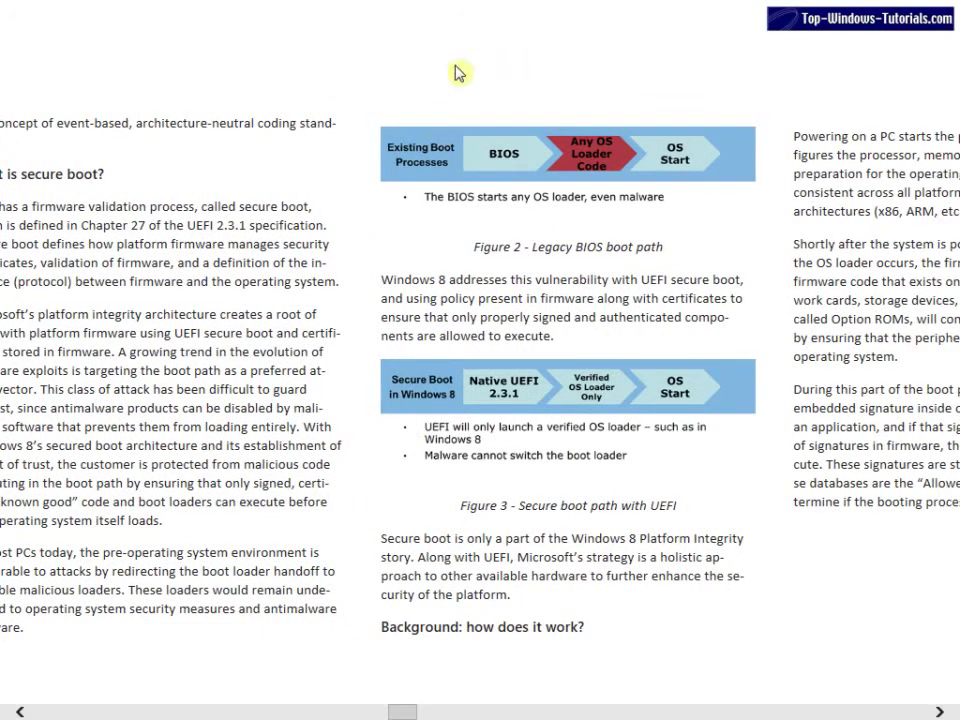
Step: Return to Headlines again, select the Development comic, and switch to the previous app
{"action": "right_click", "coordinate": [450, 26]}
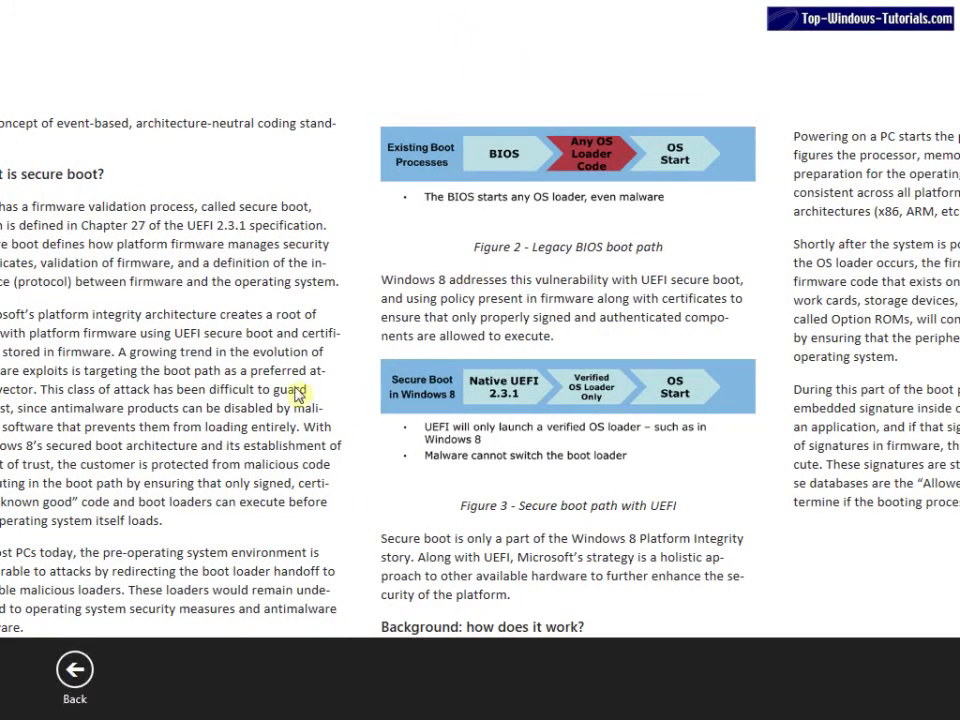
{"action": "left_click", "coordinate": [78, 670]}
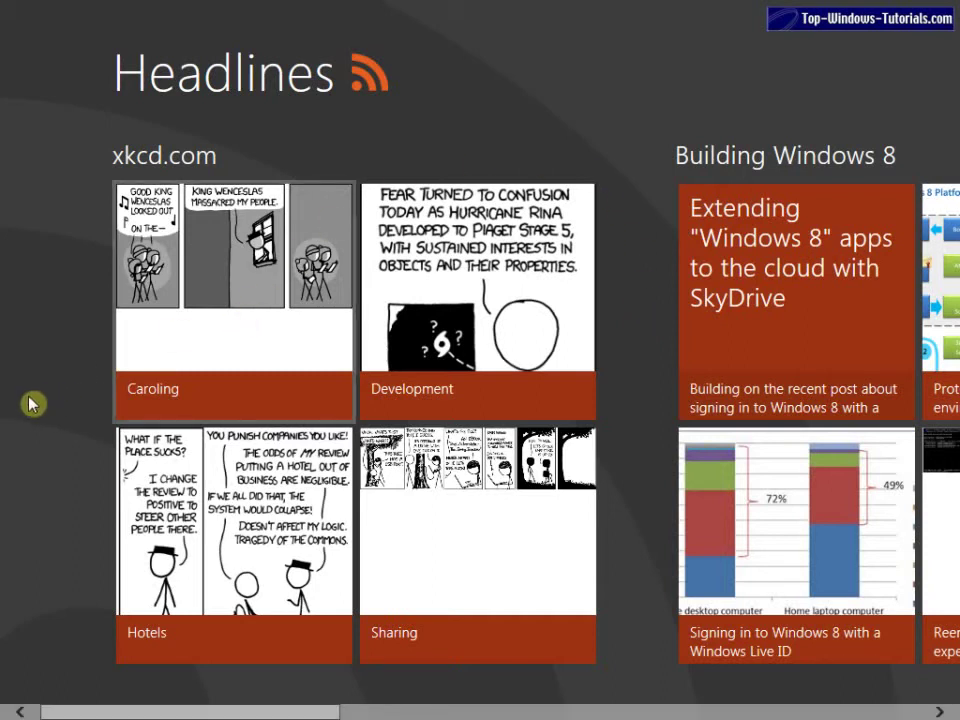
{"action": "key", "text": "Right"}
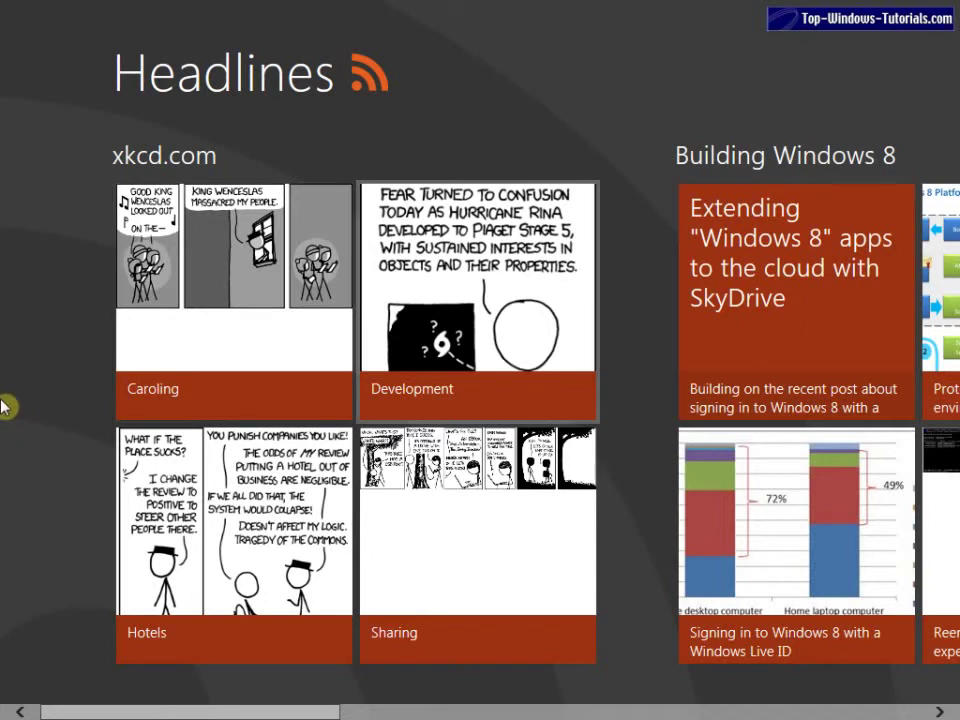
{"action": "mouse_move", "coordinate": [6, 406]}
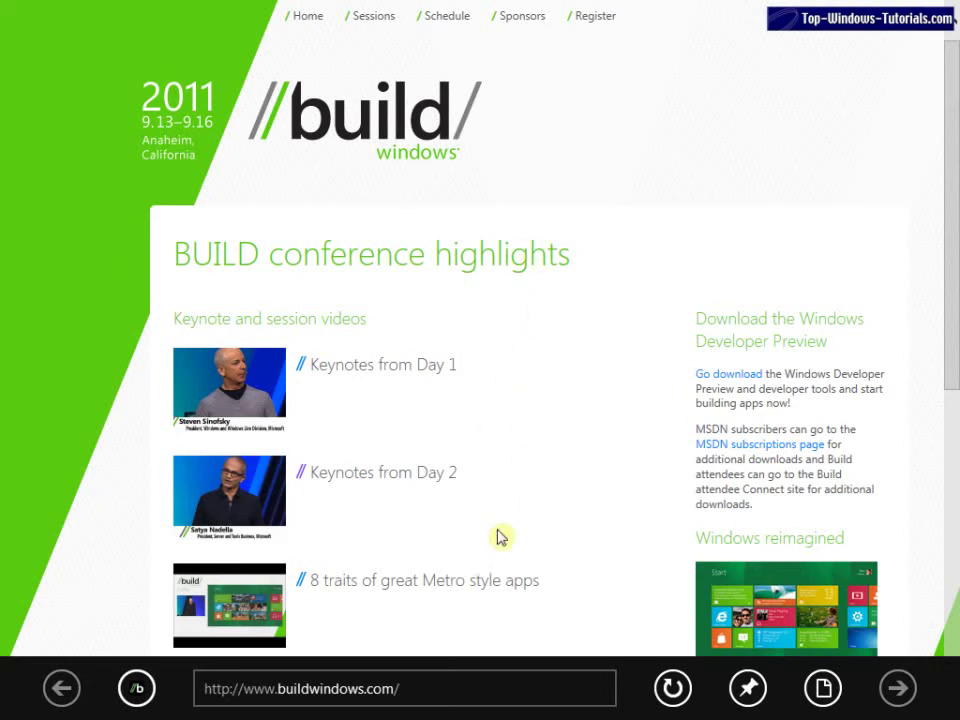
Step: Show and dismiss Internet Explorer's tab bar, then open the Day 1 keynotes video page
{"action": "right_click", "coordinate": [360, 6]}
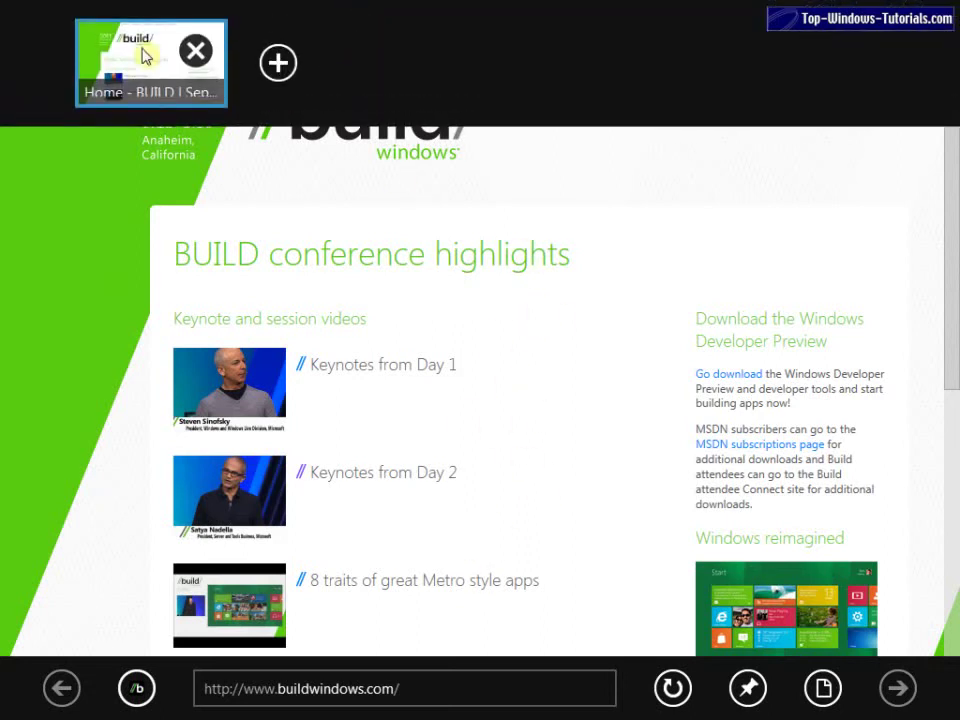
{"action": "left_click", "coordinate": [400, 215]}
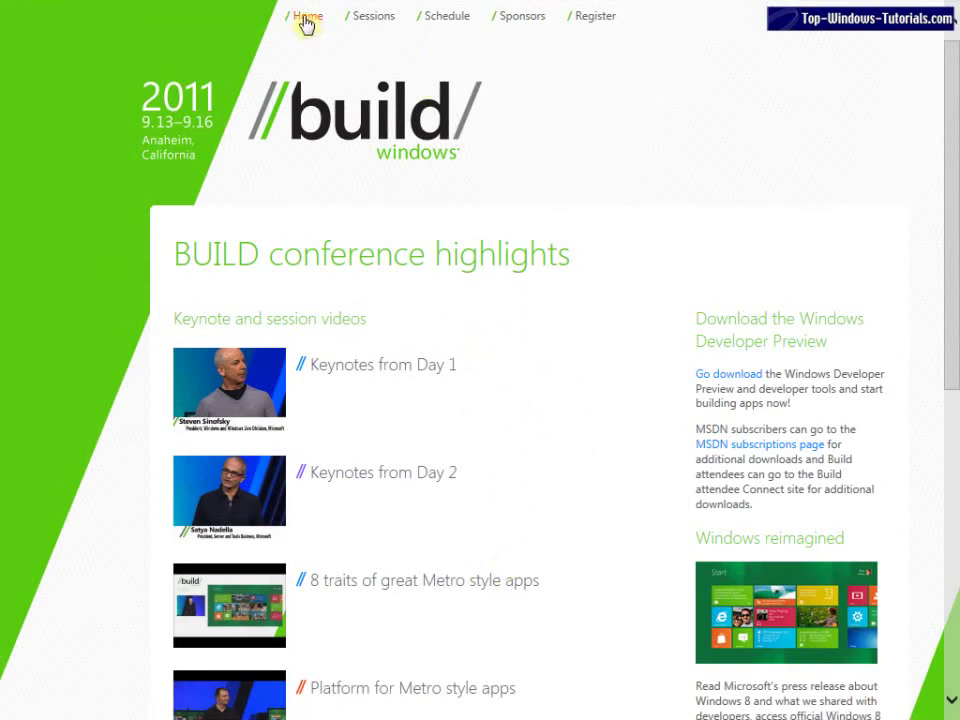
{"action": "right_click", "coordinate": [250, 390]}
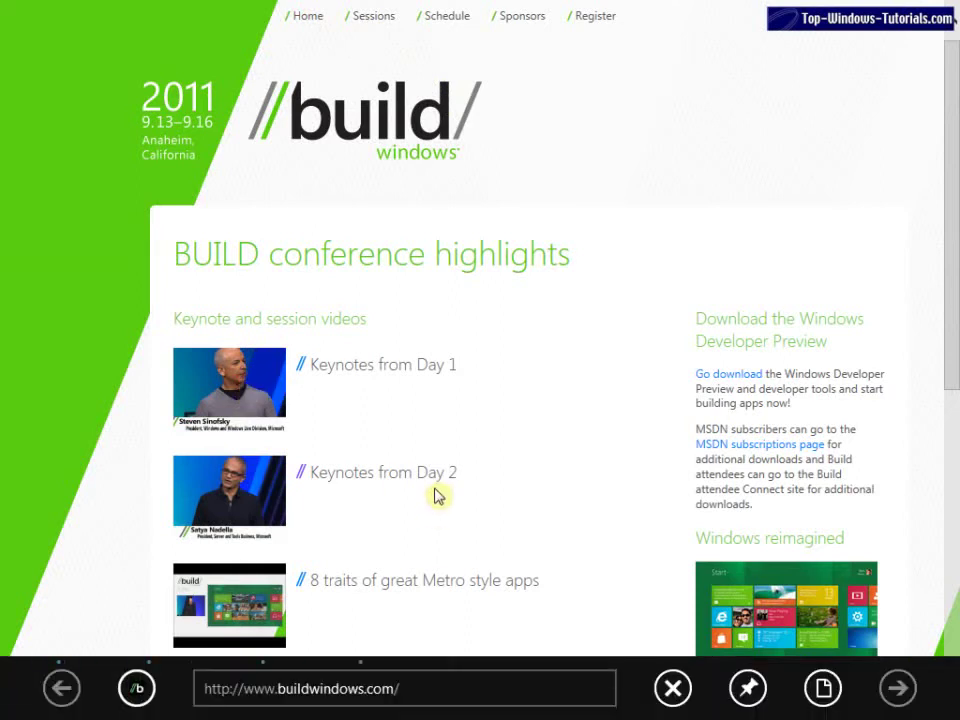
{"action": "left_click", "coordinate": [407, 433]}
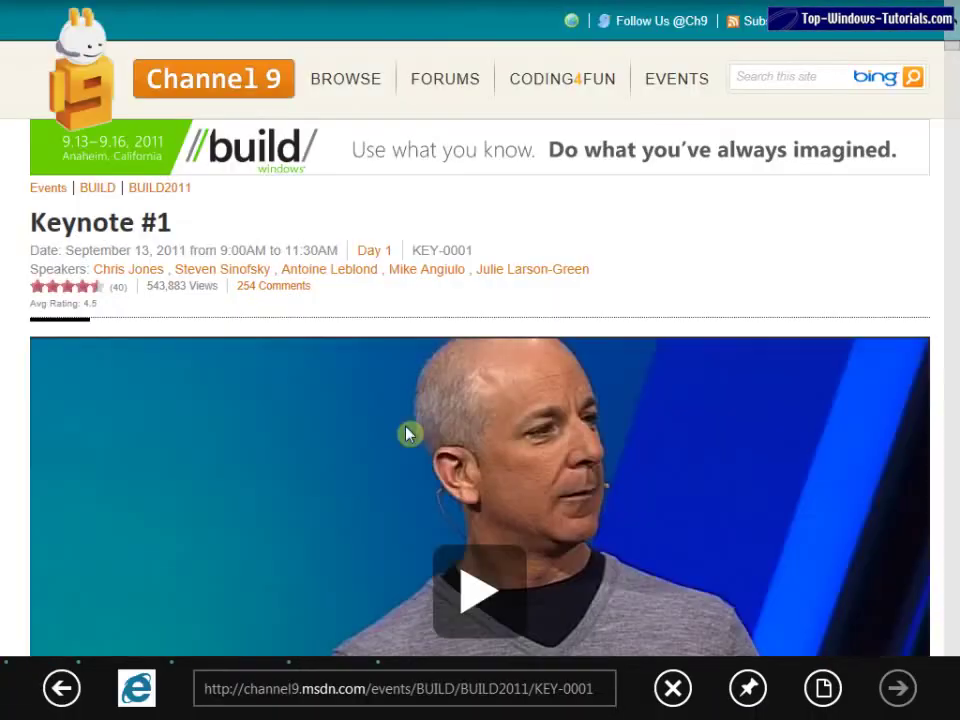
Step: Switch to the desktop, open MSN UK in desktop Internet Explorer, then return to Start
{"action": "key", "text": "alt+Tab"}
{"action": "key", "text": "Tab"}
{"action": "key", "text": "Tab"}
{"action": "key", "text": "Tab"}
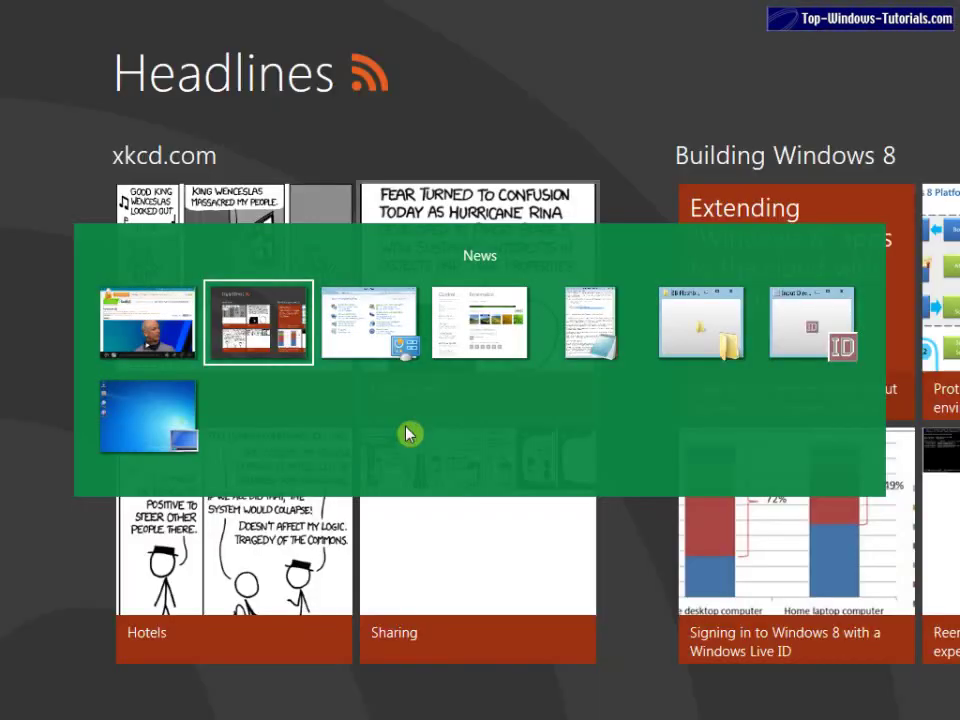
{"action": "key", "text": "Tab"}
{"action": "key", "text": "Tab"}
{"action": "key", "text": "Tab"}
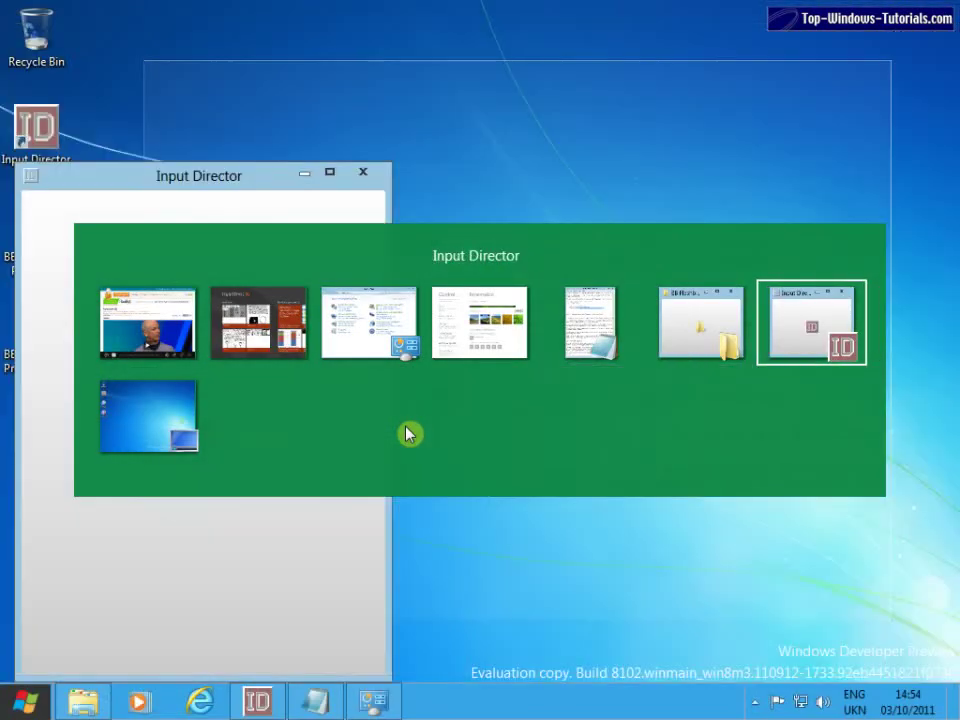
{"action": "left_click", "coordinate": [212, 697]}
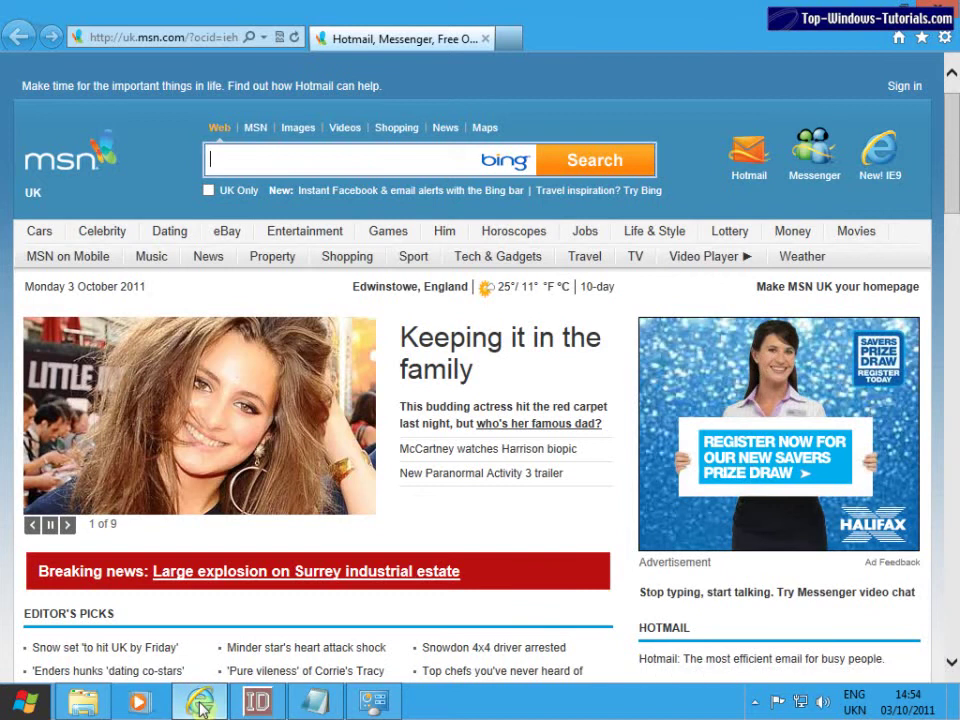
{"action": "left_click", "coordinate": [42, 710]}
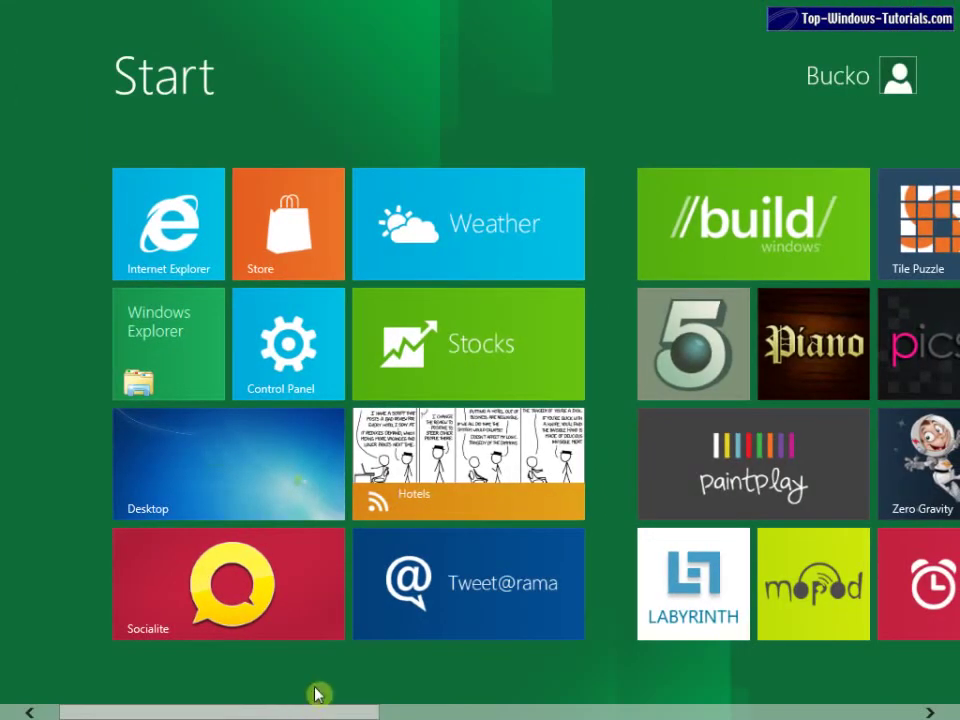
Step: Scroll the Start screen to its far end, showing the Input Director and Volume Panel tiles
{"action": "left_click_drag", "start_coordinate": [294, 714], "coordinate": [268, 712]}
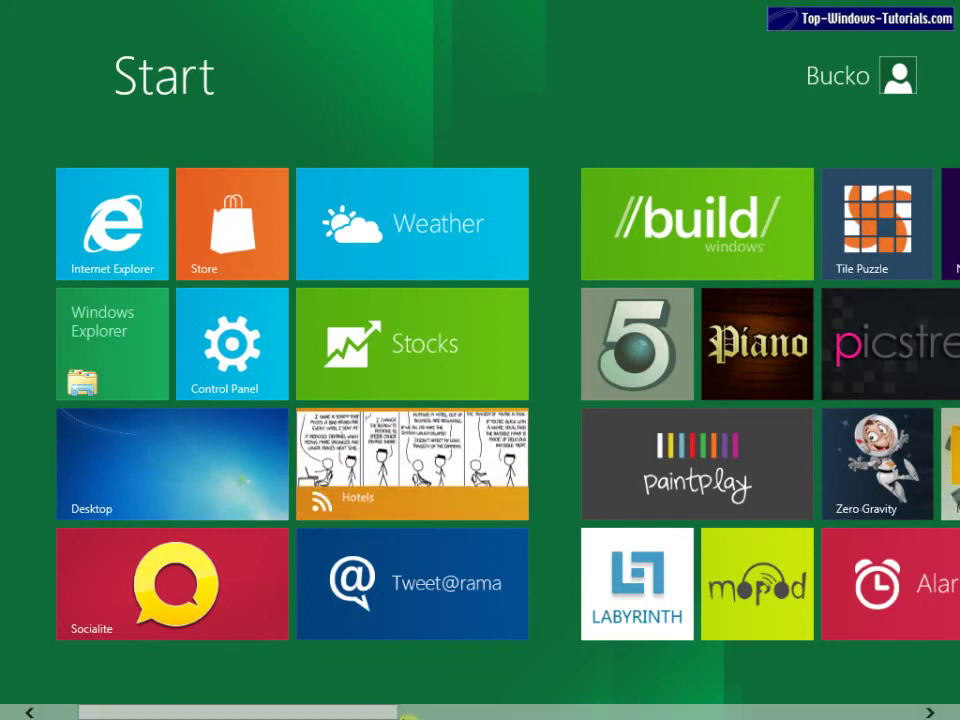
{"action": "left_click_drag", "start_coordinate": [336, 709], "coordinate": [604, 711]}
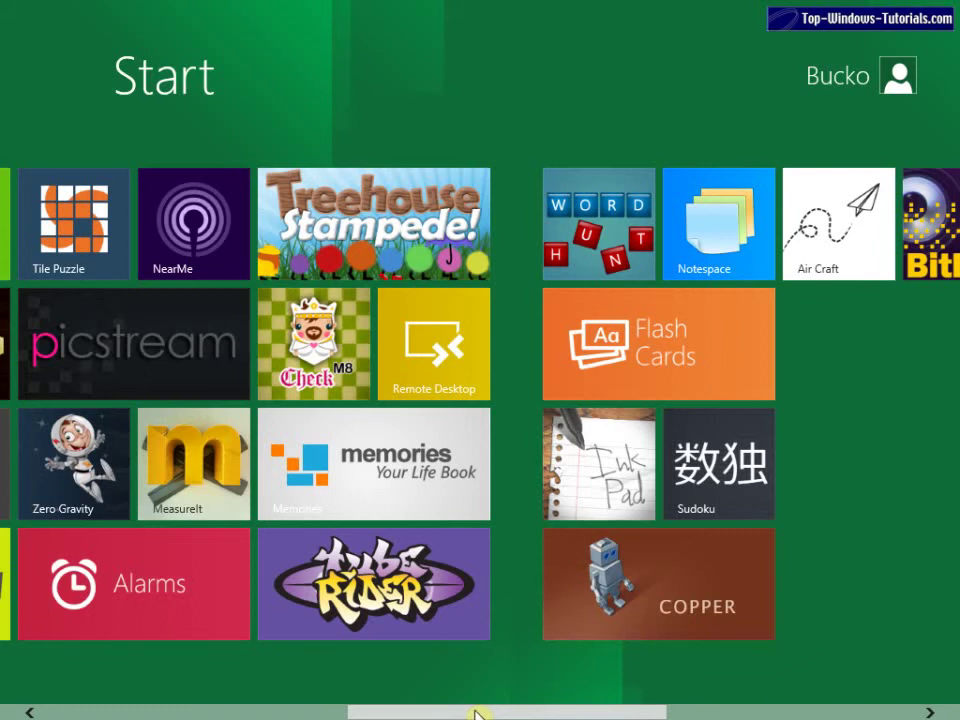
{"action": "left_click_drag", "start_coordinate": [478, 716], "coordinate": [600, 712]}
Step: Search apps for 'windows media center', find no results, and return to the Start screen
{"action": "type", "text": "window"}
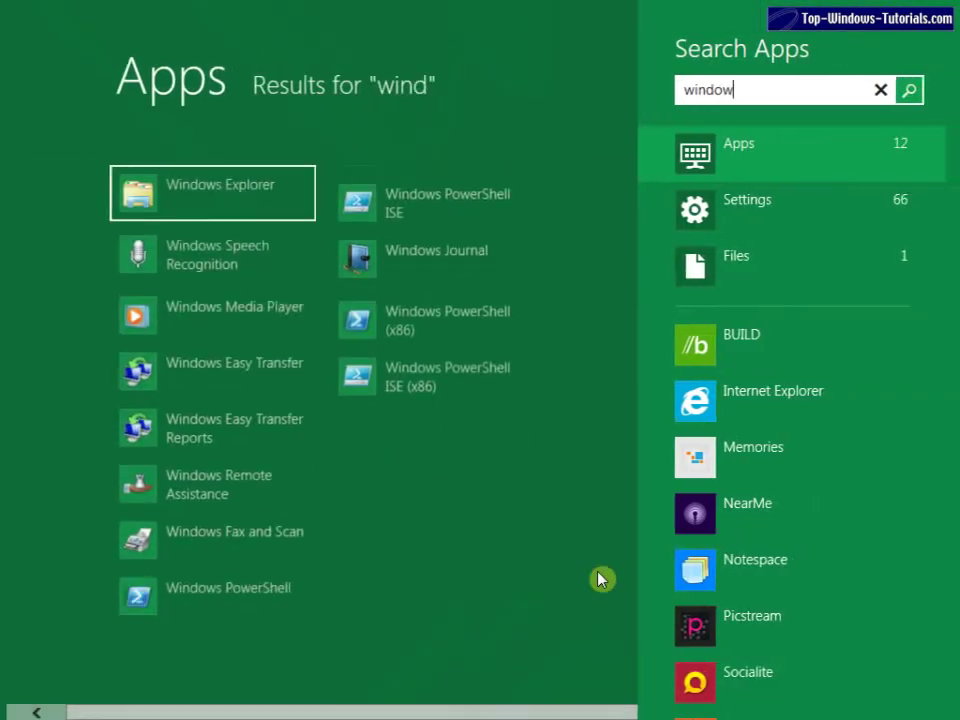
{"action": "type", "text": "s media "}
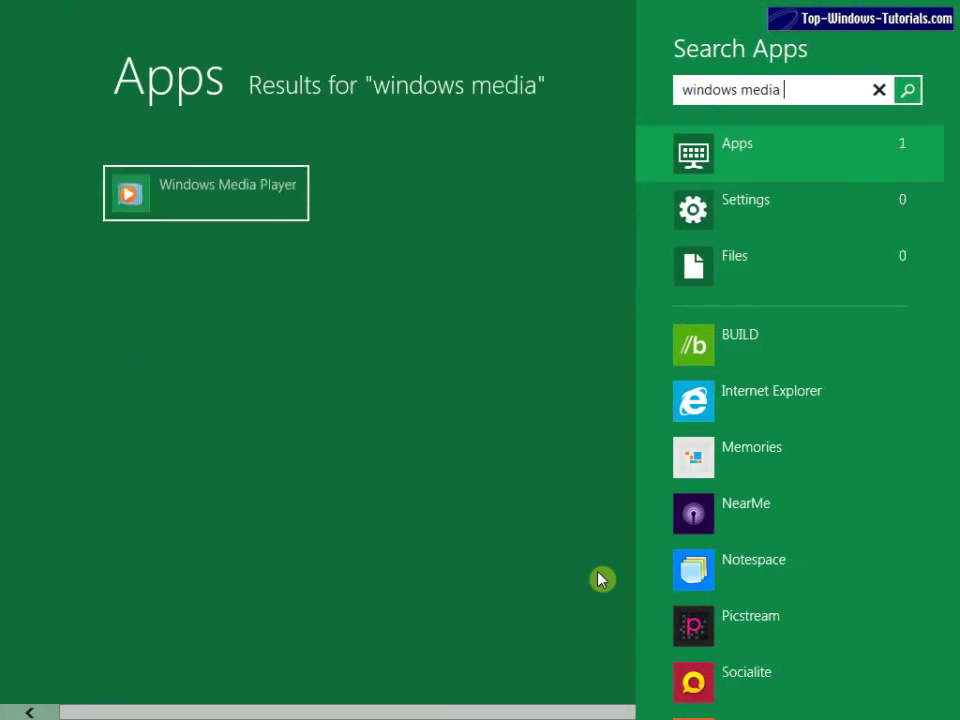
{"action": "type", "text": "center"}
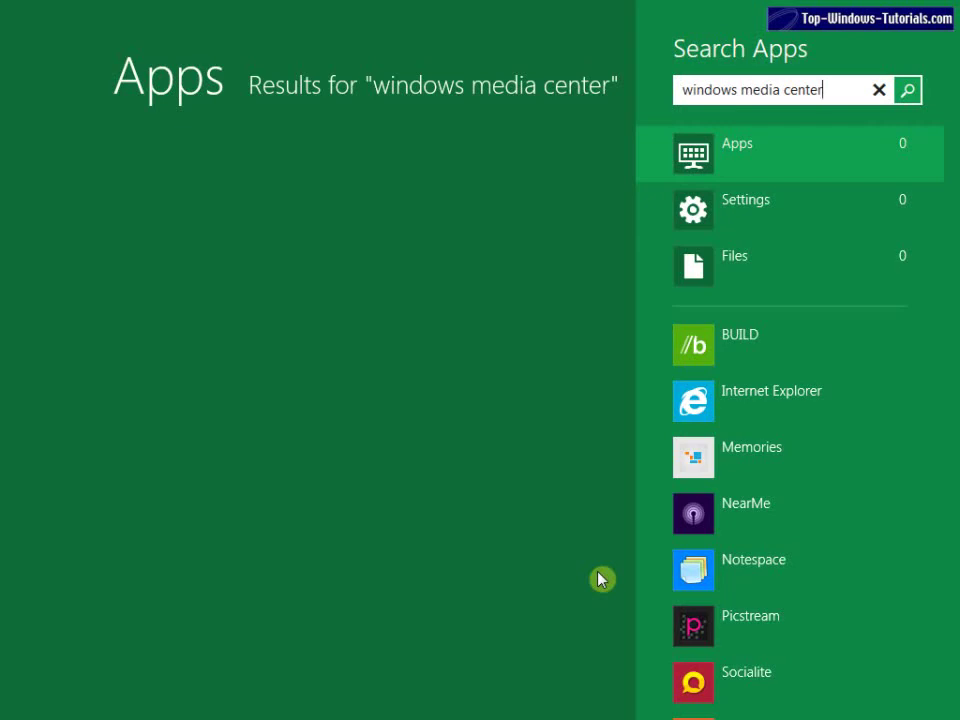
{"action": "left_click", "coordinate": [290, 354]}
{"action": "left_click", "coordinate": [193, 217]}
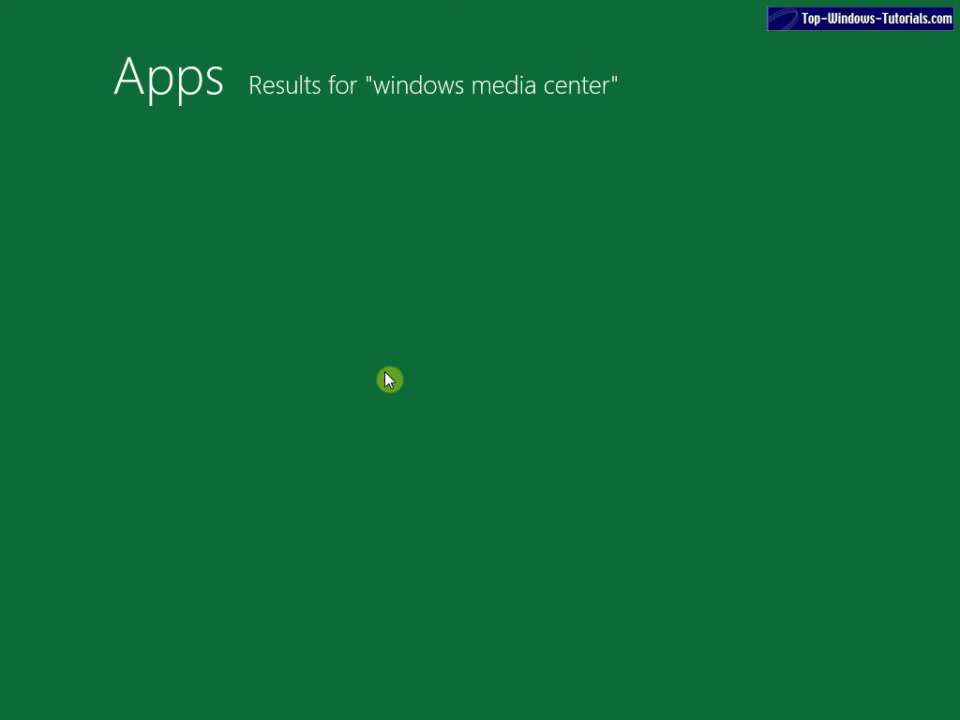
{"action": "key", "text": "super"}
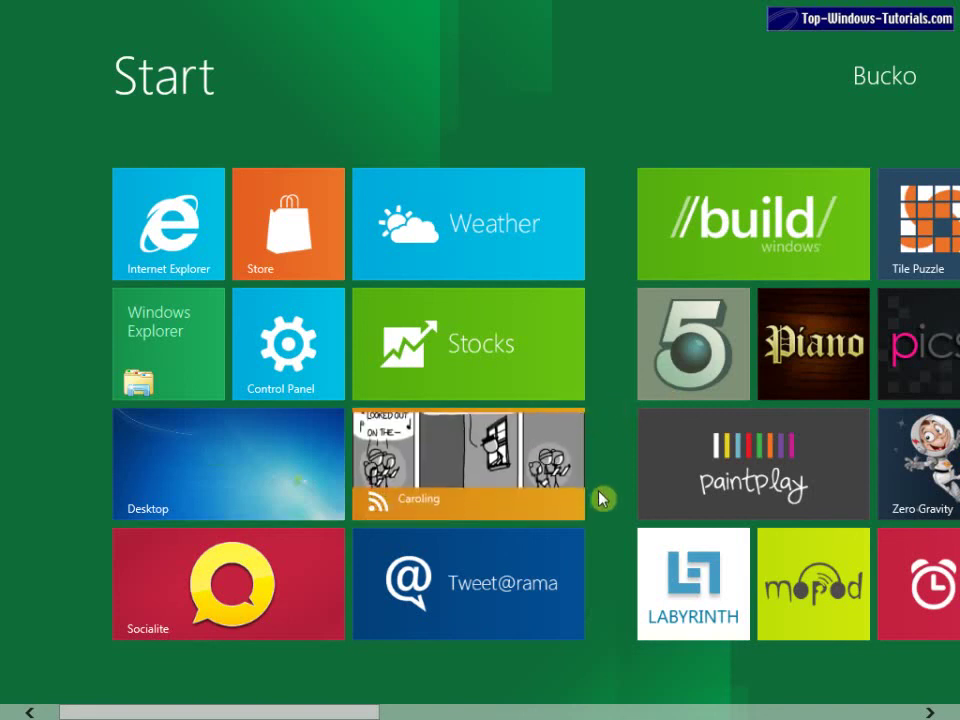
{"action": "left_click_drag", "start_coordinate": [360, 710], "coordinate": [440, 705]}
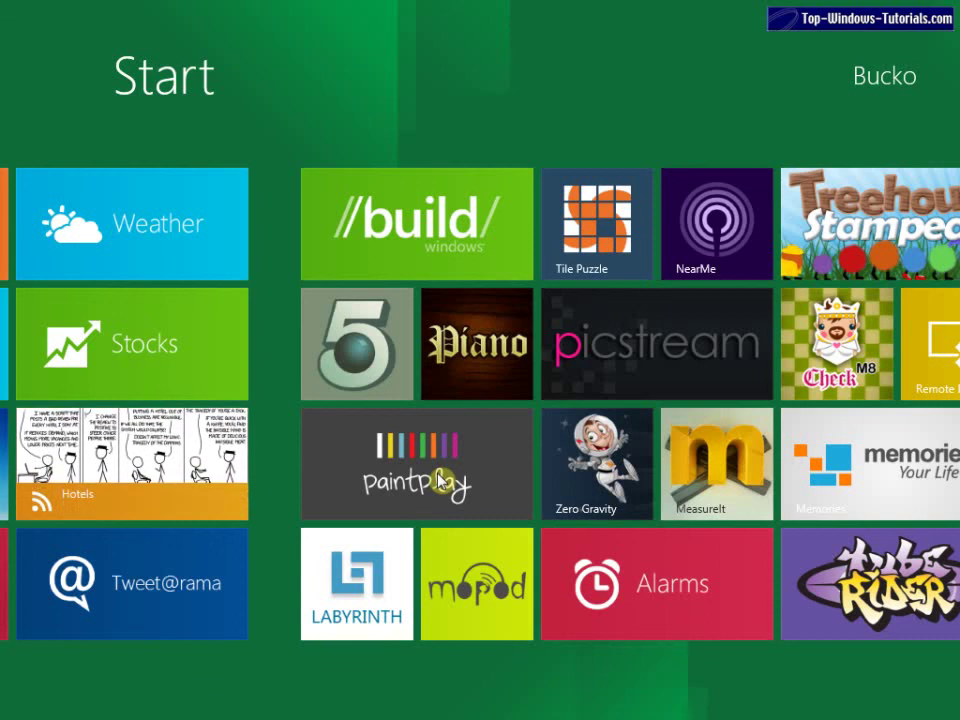
{"action": "left_click_drag", "start_coordinate": [440, 712], "coordinate": [745, 712]}
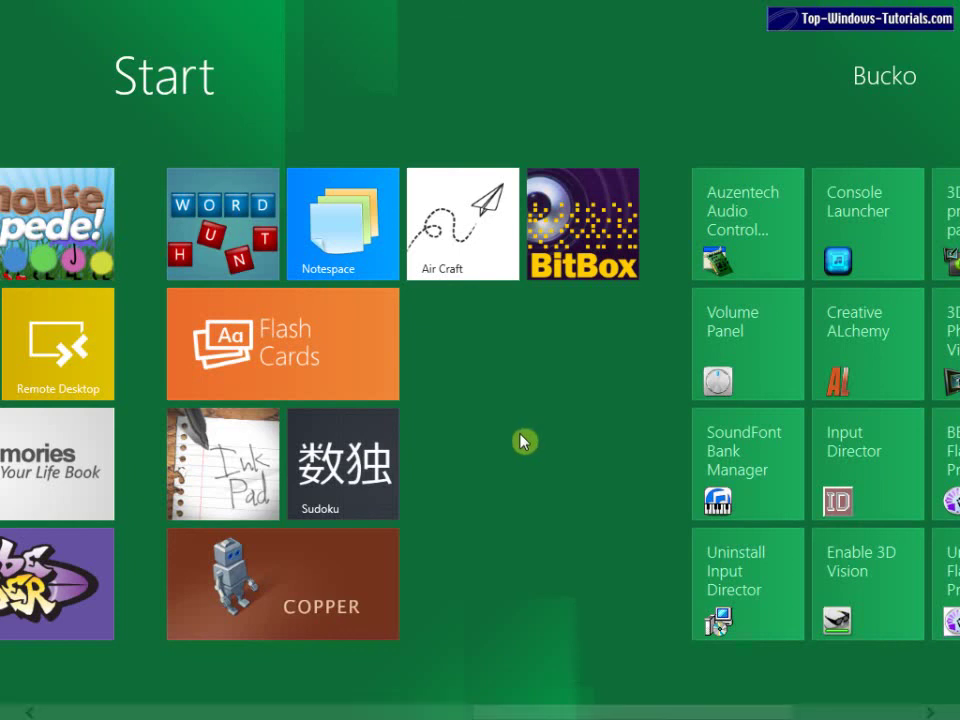
{"action": "scroll", "coordinate": [570, 711], "scroll_direction": "up", "scroll_amount": 5}
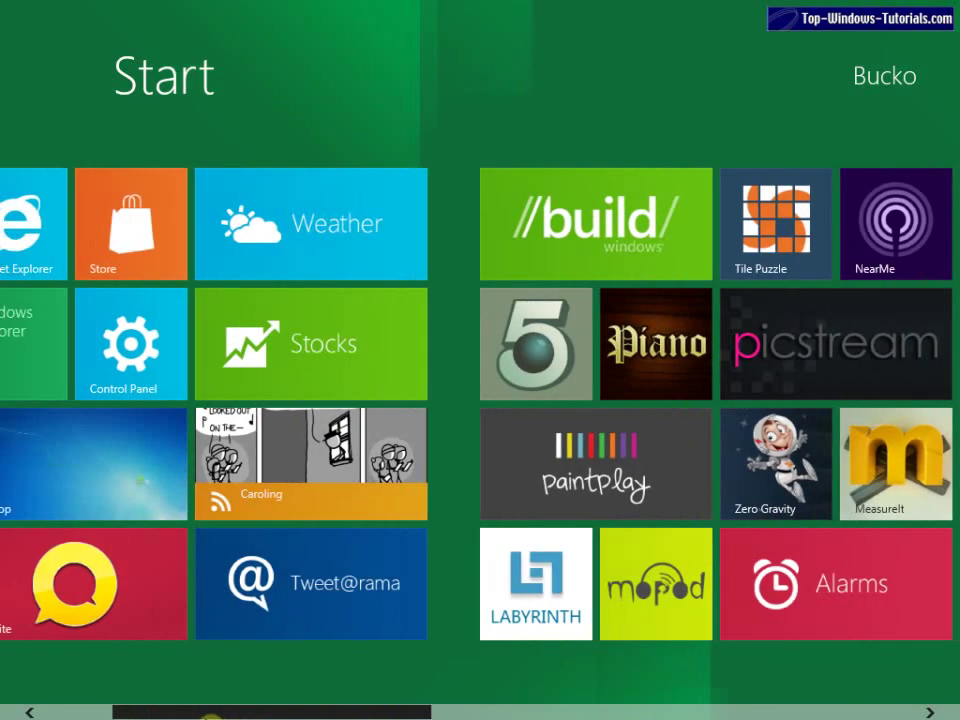